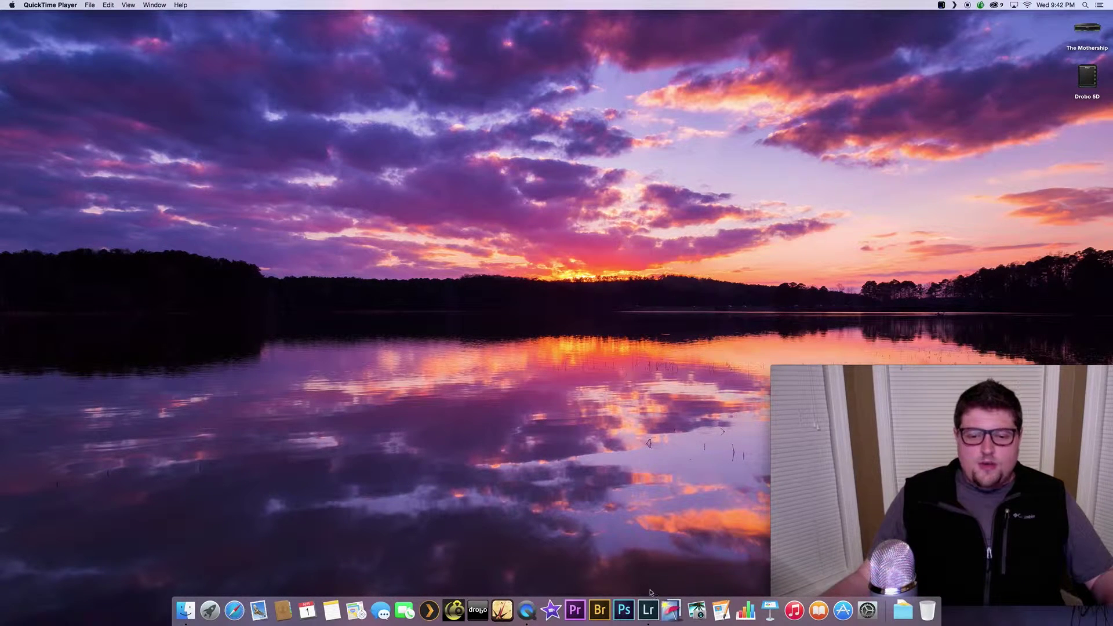
Step: Bring the Lightroom Library window with the 2015 folder's 369-photo grid to the front
click(649, 610)
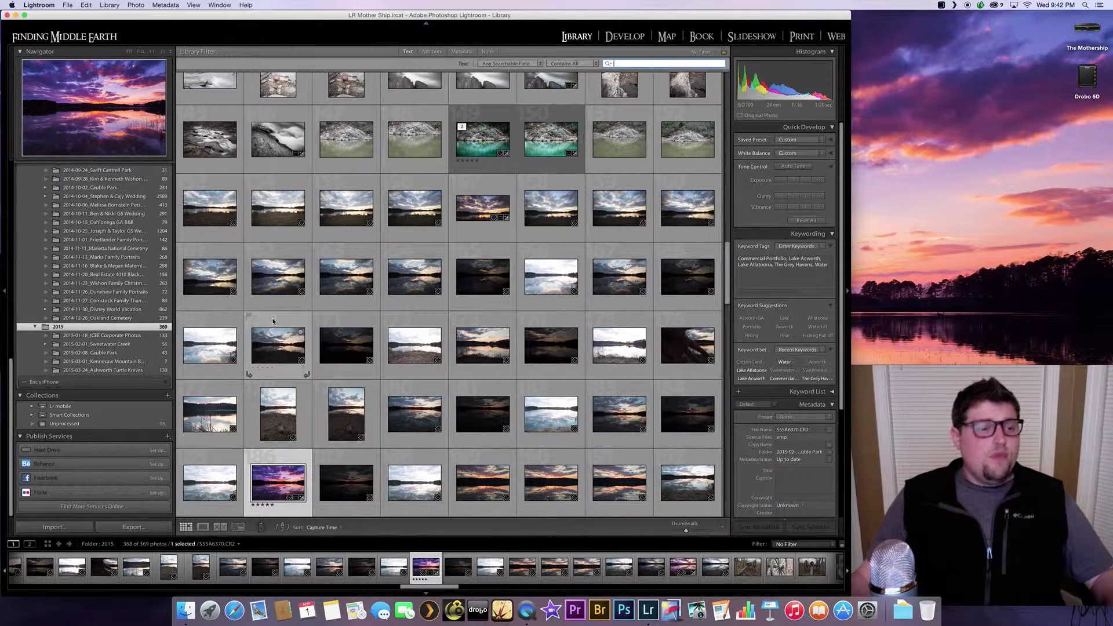
Step: Narrow the grid to the 43 photos in the 2015-02-08_Cauble Park folder
click(85, 354)
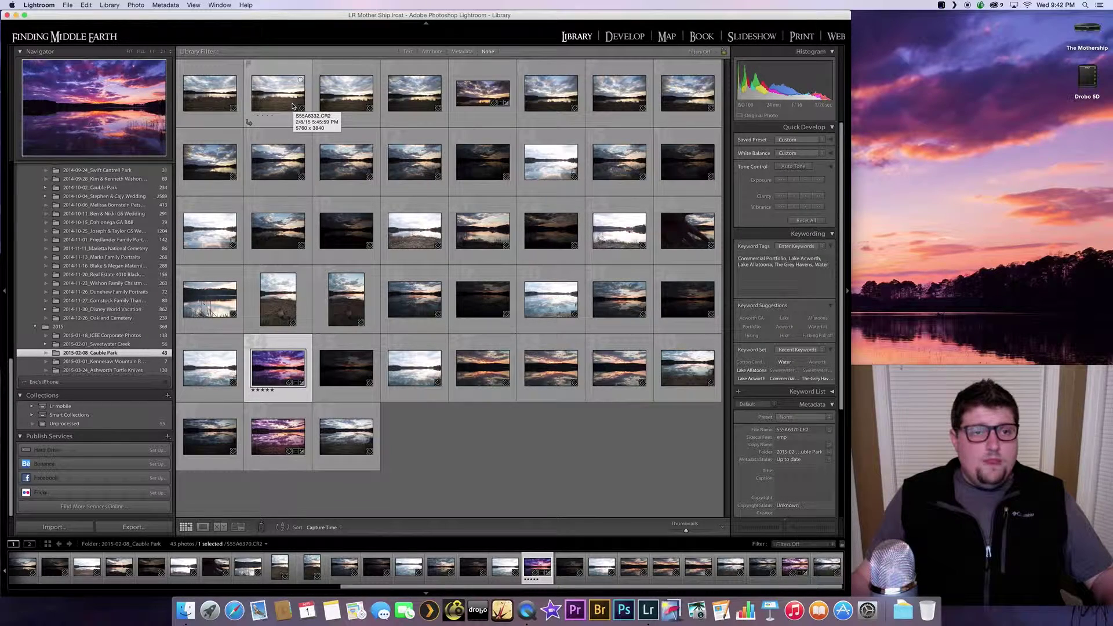
click(293, 106)
click(343, 98)
click(413, 98)
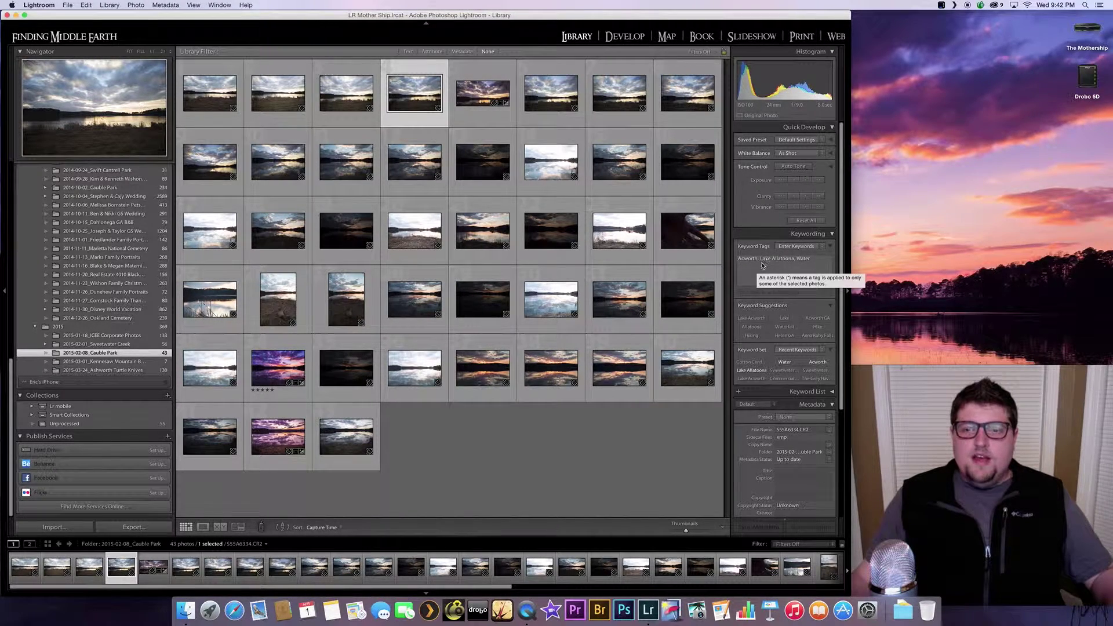
click(551, 94)
click(617, 99)
key(Right)
key(Right)
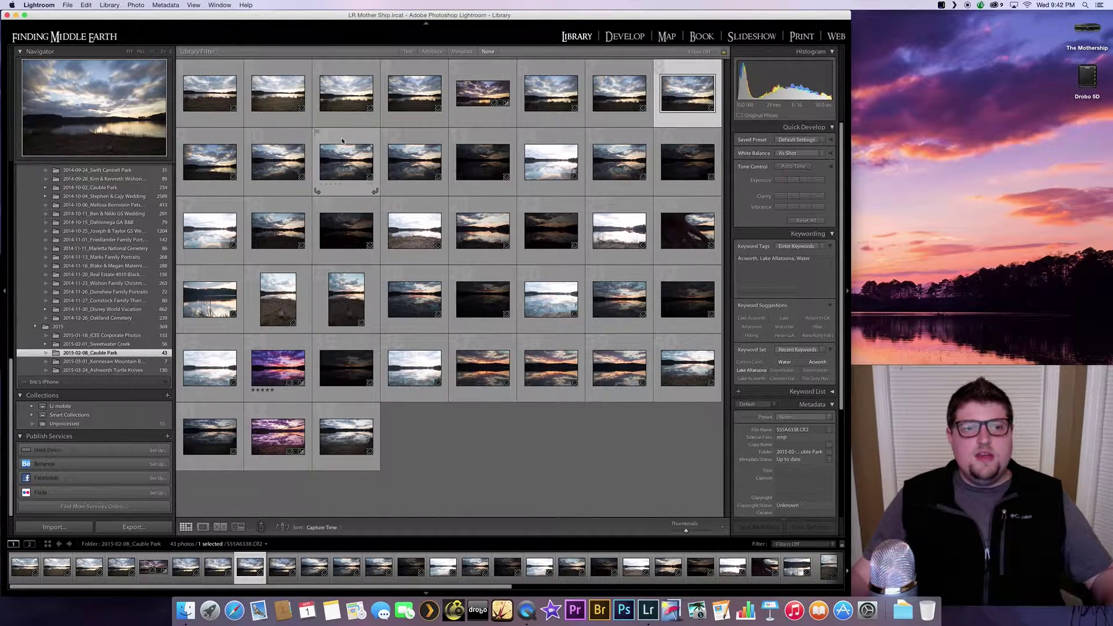
click(283, 167)
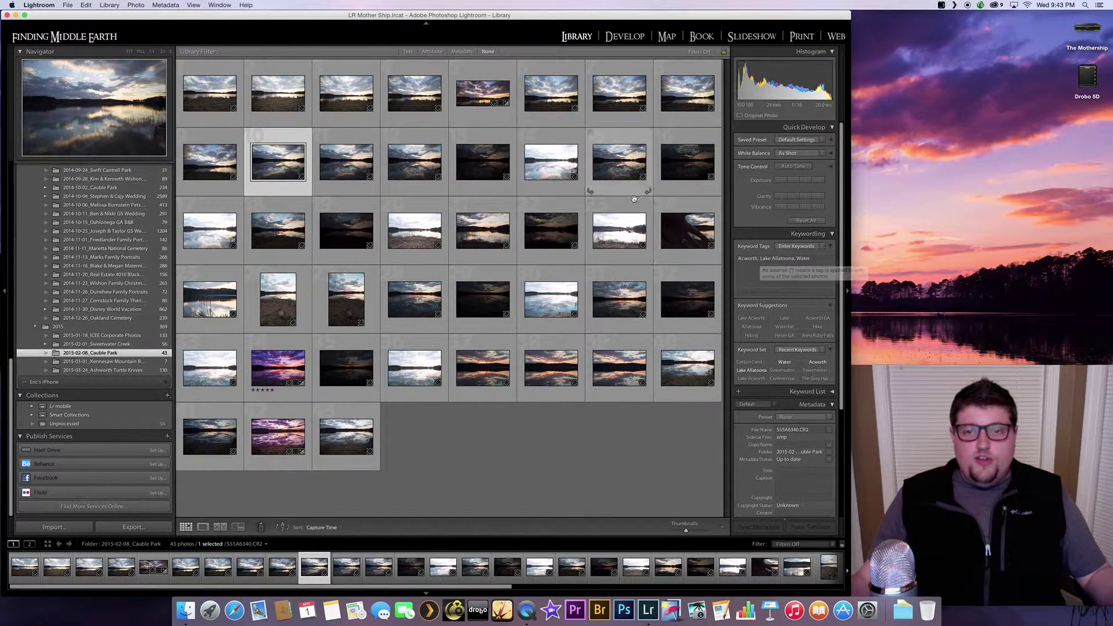
click(770, 260)
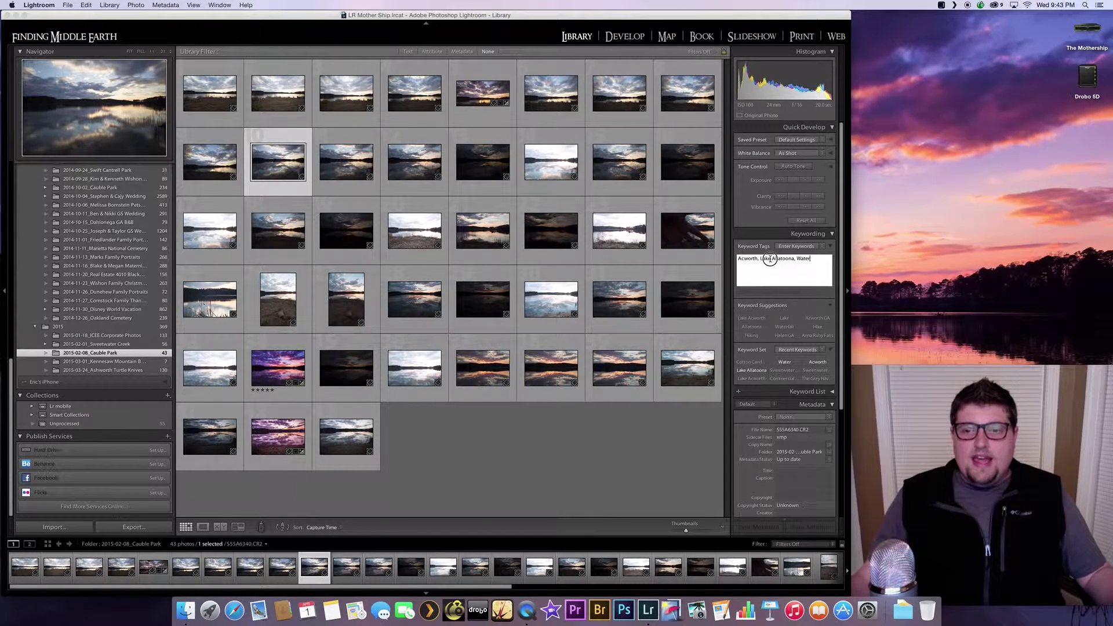
drag(761, 259, 792, 259)
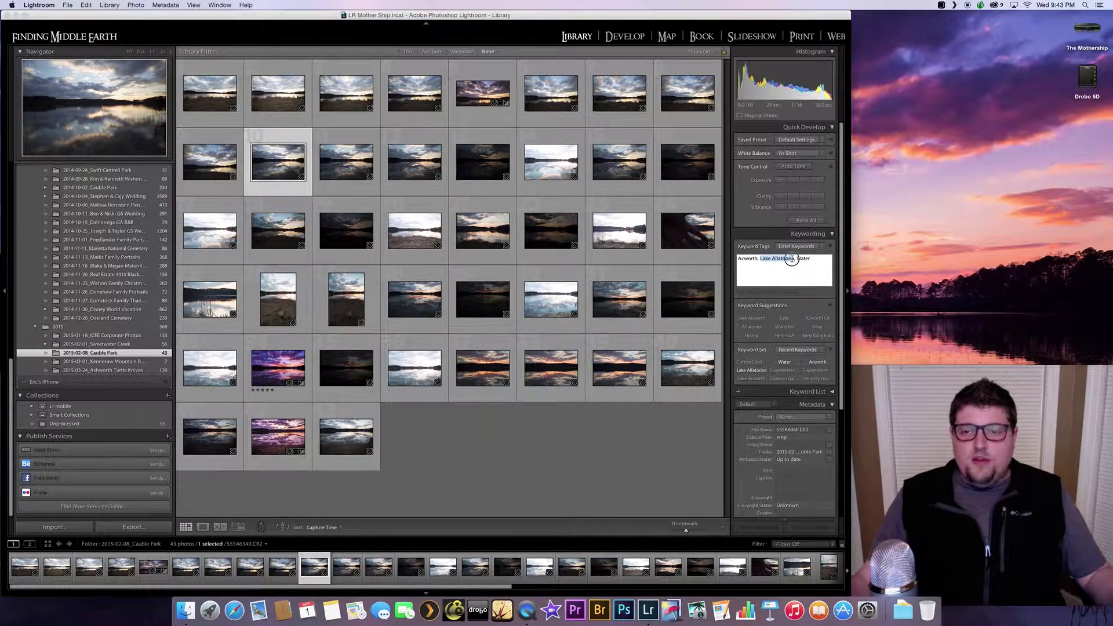
click(799, 259)
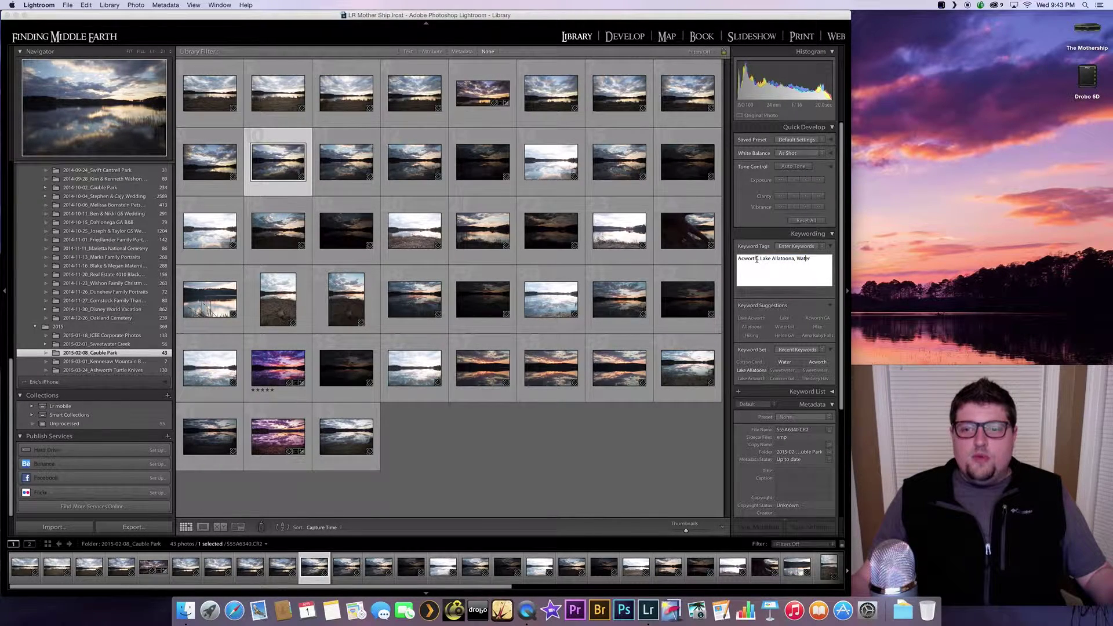
double_click(756, 259)
click(751, 260)
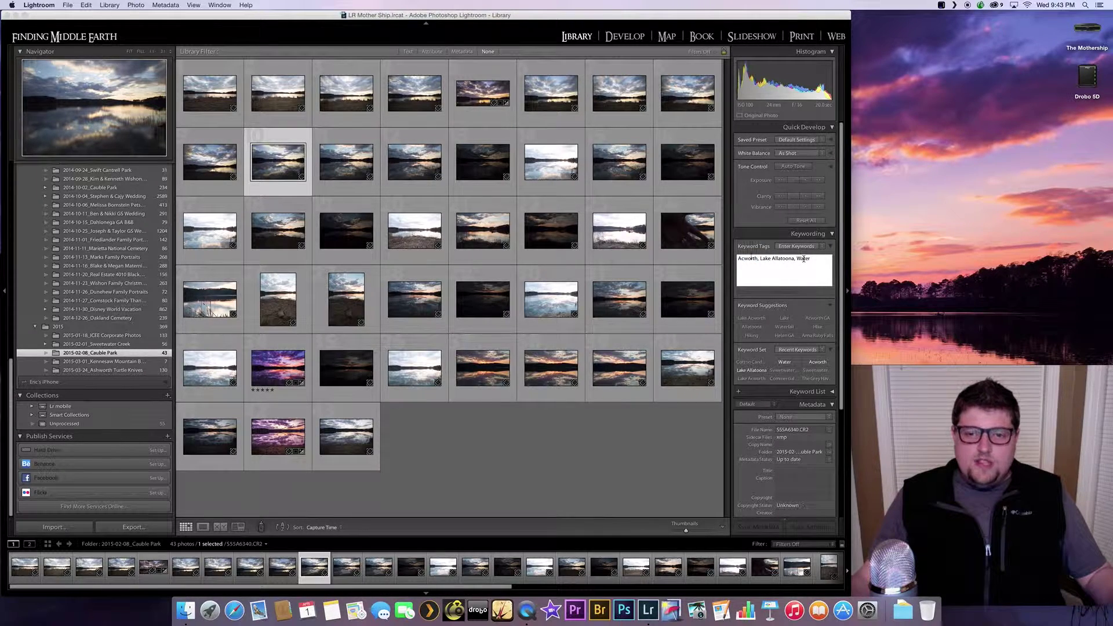
click(551, 227)
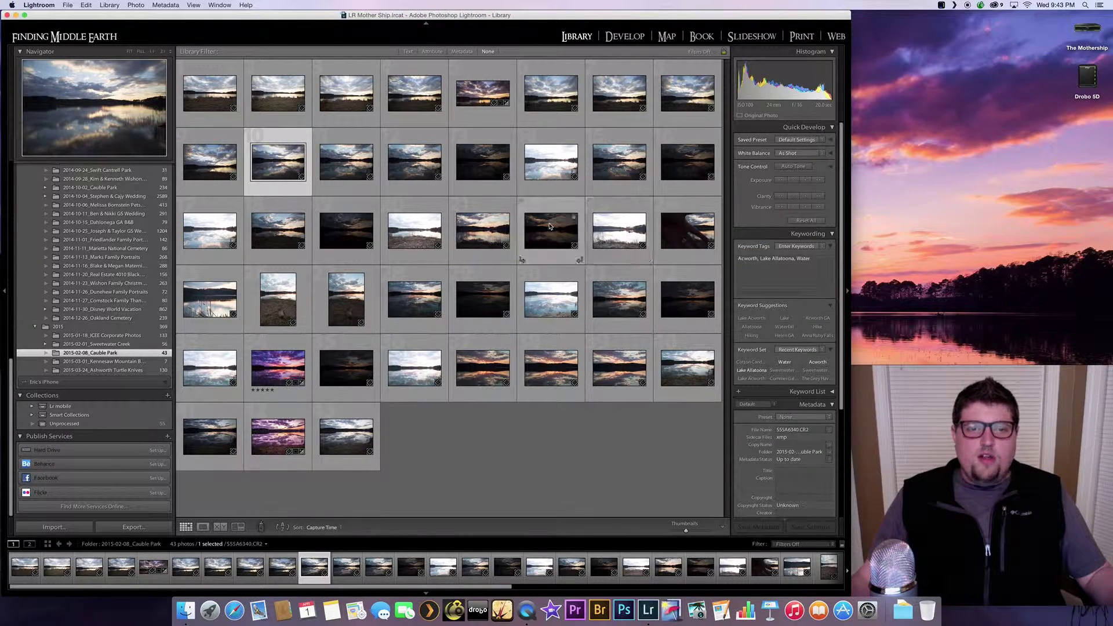
click(534, 168)
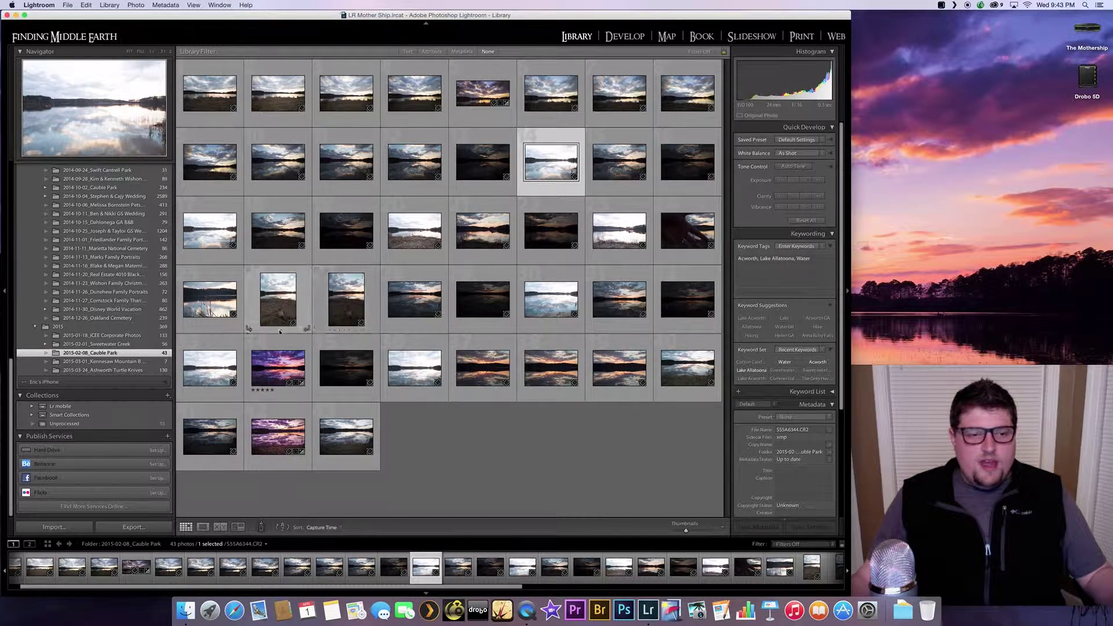
click(270, 362)
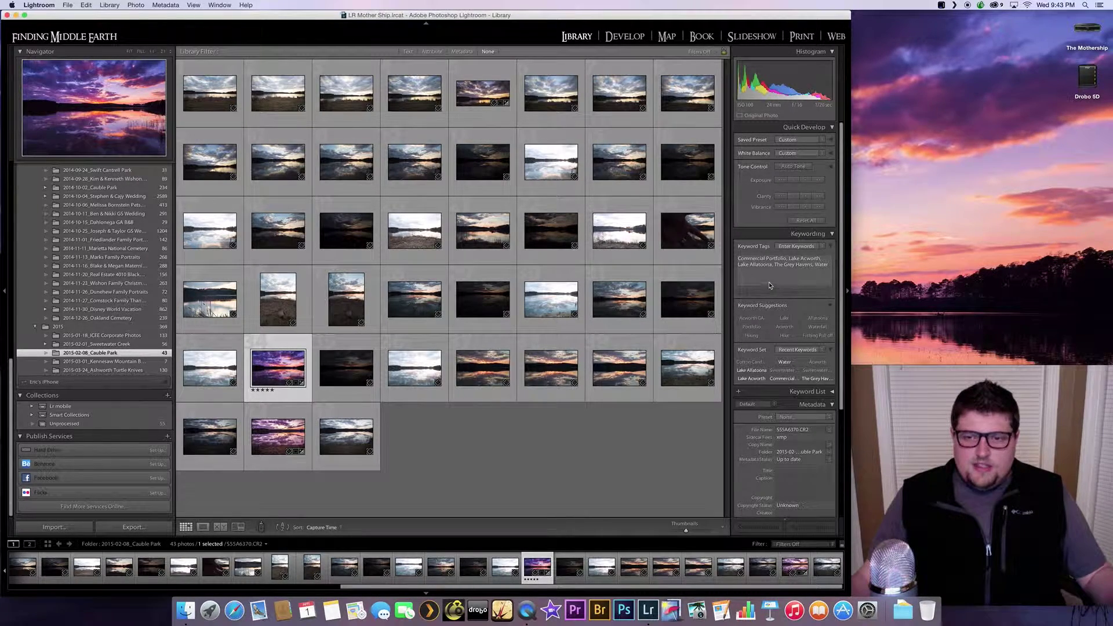
click(781, 268)
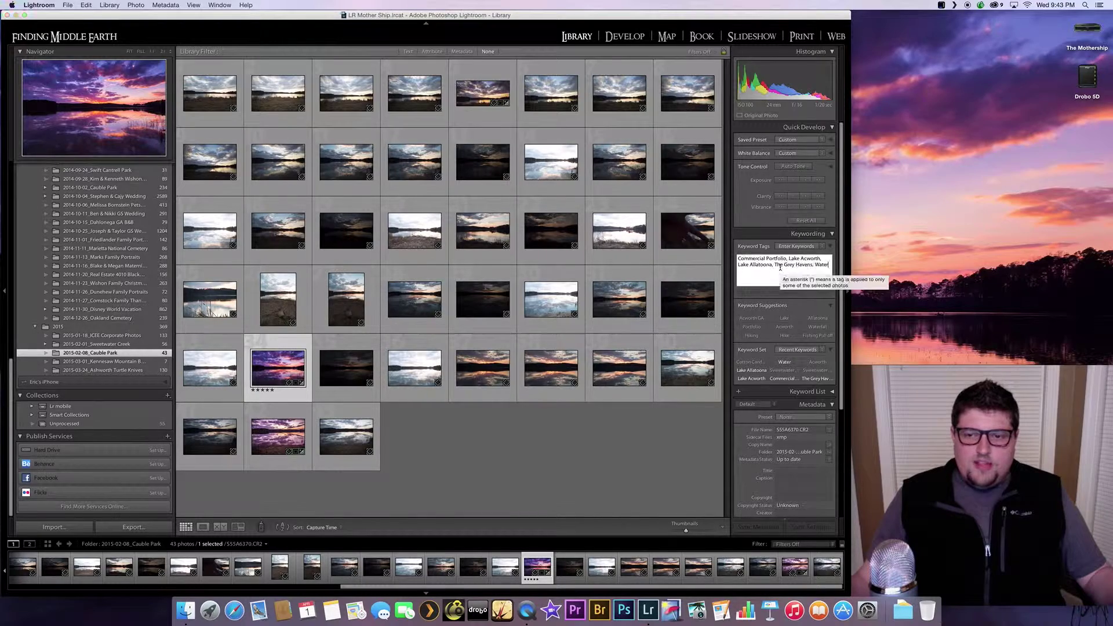
drag(775, 266, 813, 265)
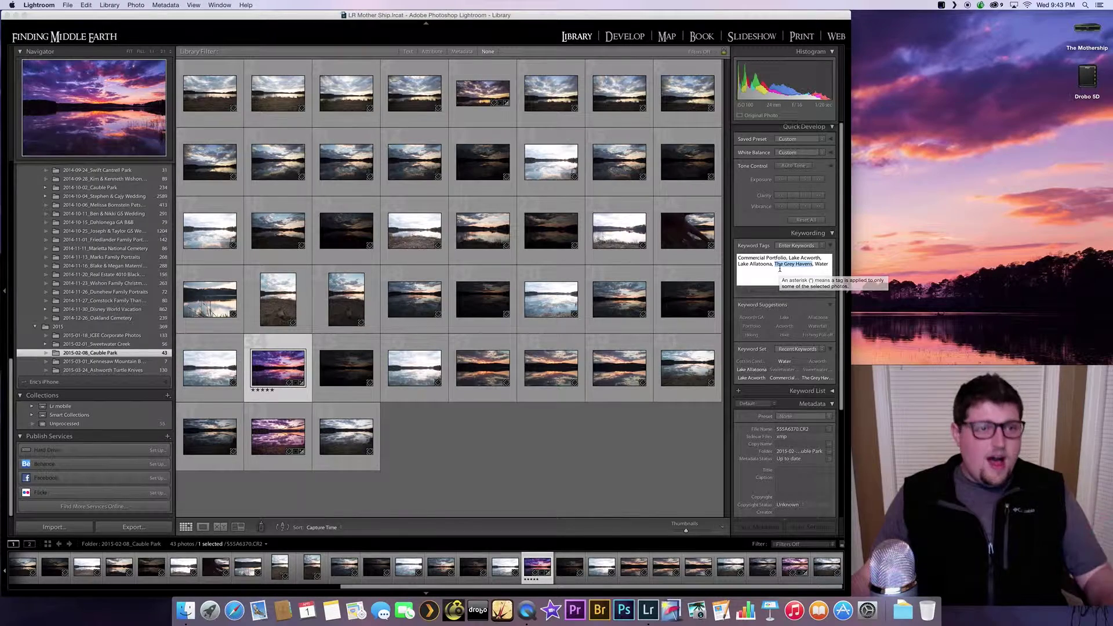
click(790, 265)
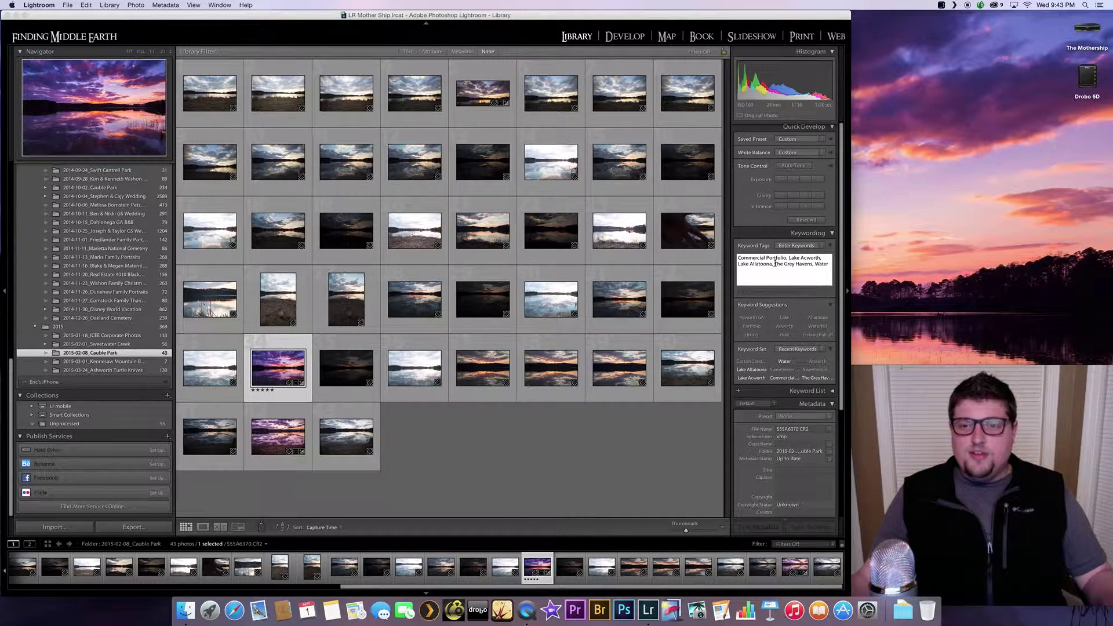
drag(776, 264, 812, 264)
click(803, 265)
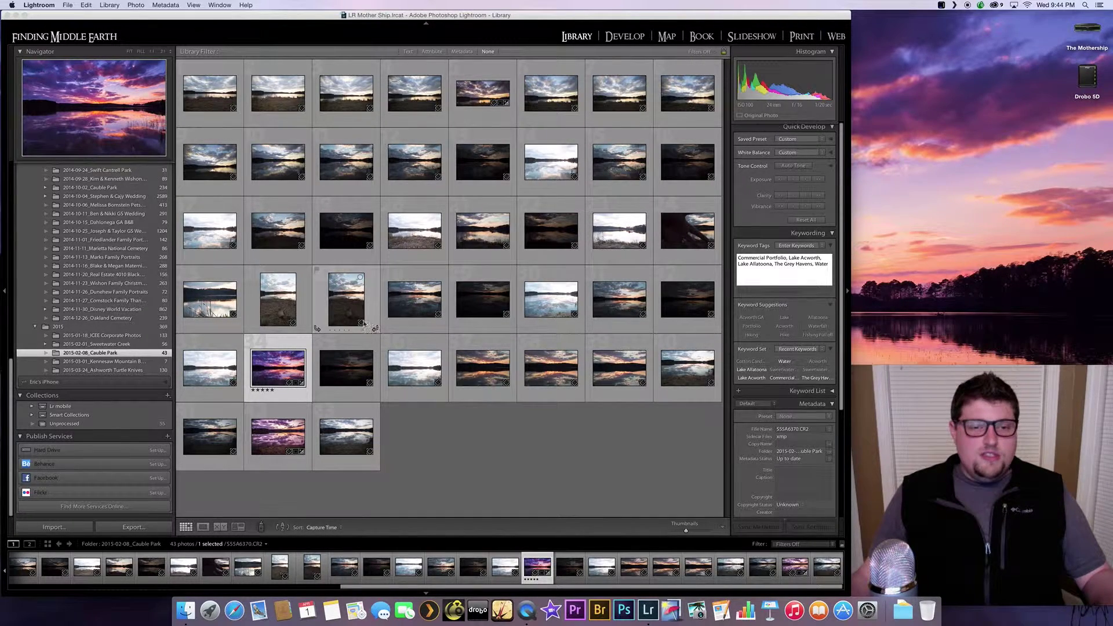
key(Return)
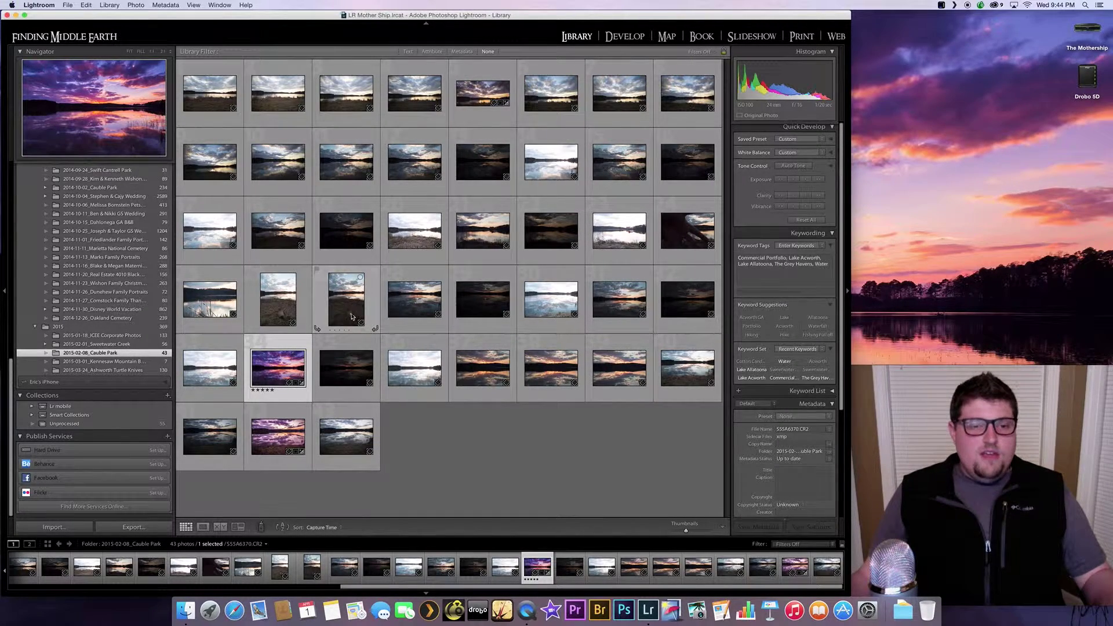
Step: Return to the full 2015 folder showing all 369 photos
click(64, 327)
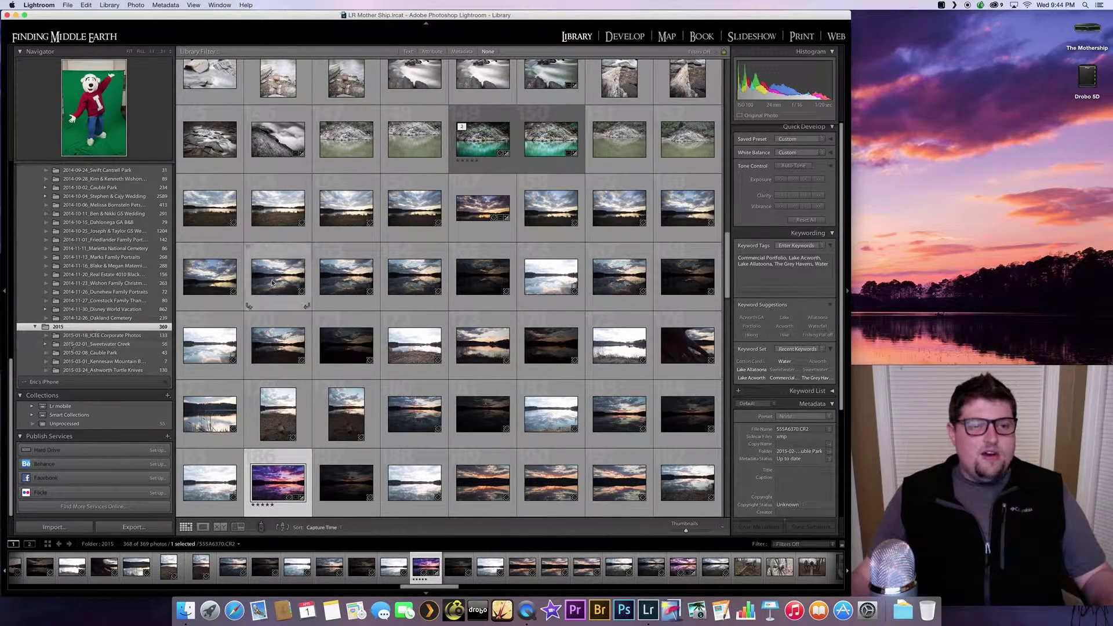
scroll(423, 358, down, 3)
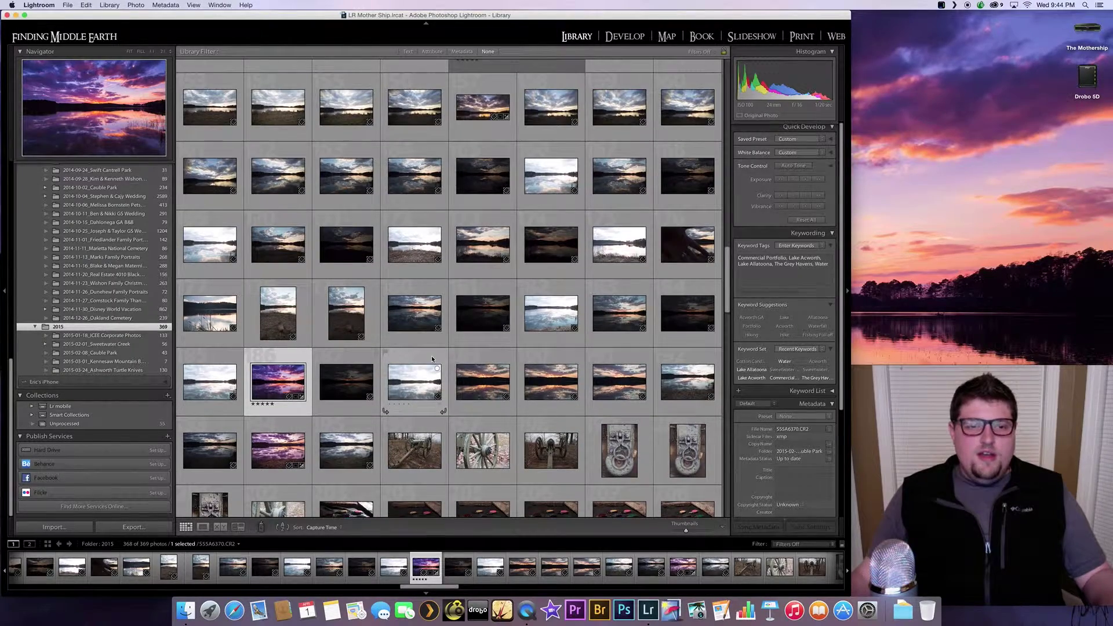
scroll(432, 359, up, 4)
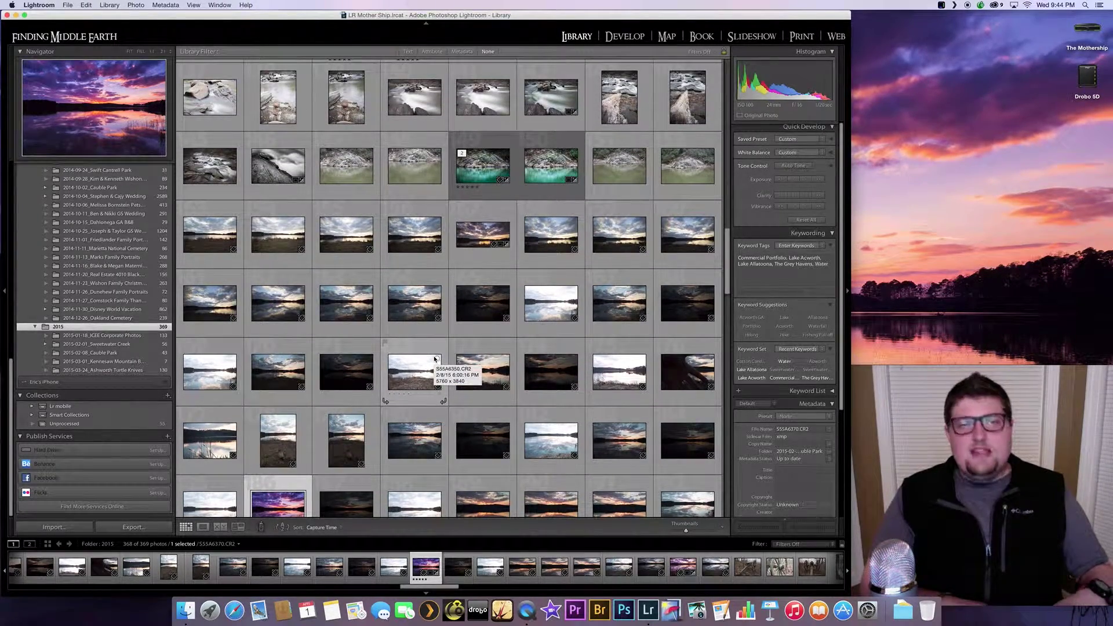
Step: Search the library text filter for 'grey', finding one sunset photo, then clear it
key(super+f)
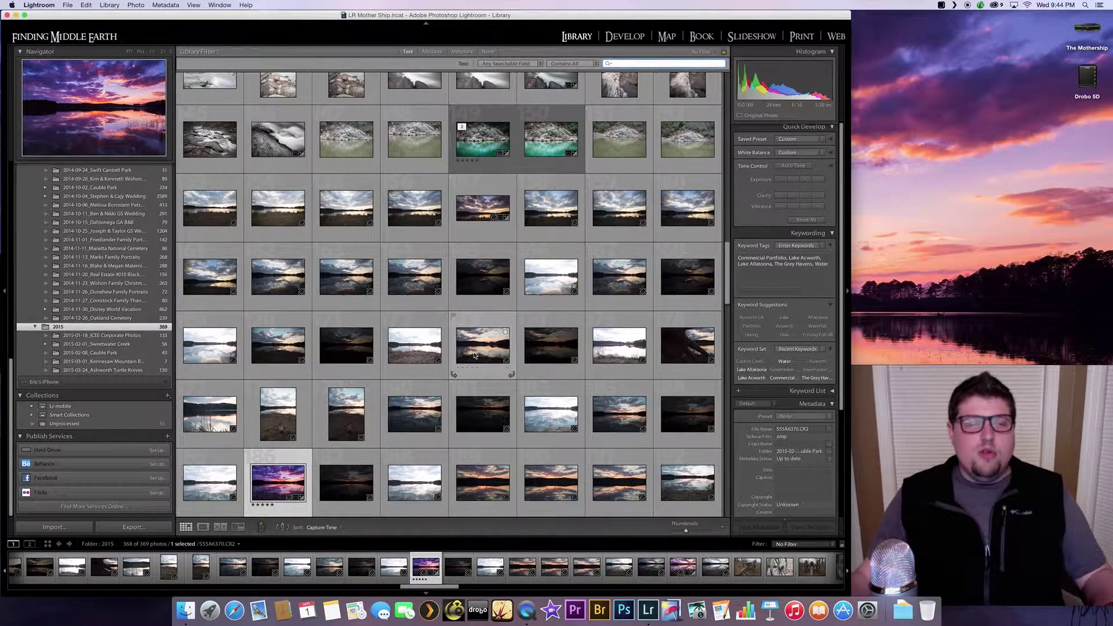
click(621, 63)
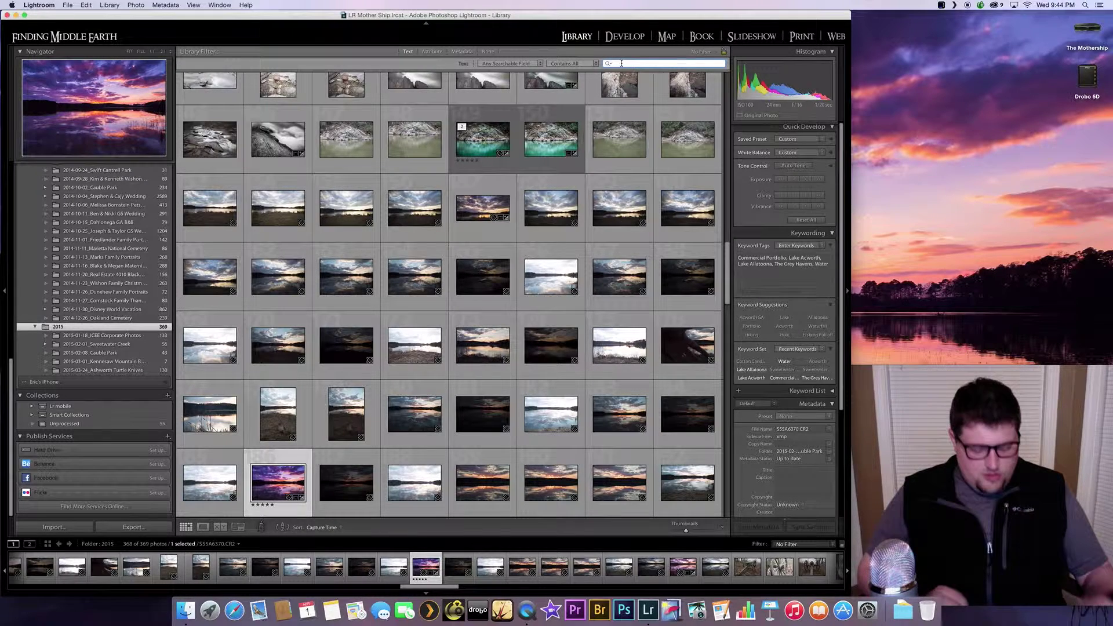
text(gre7)
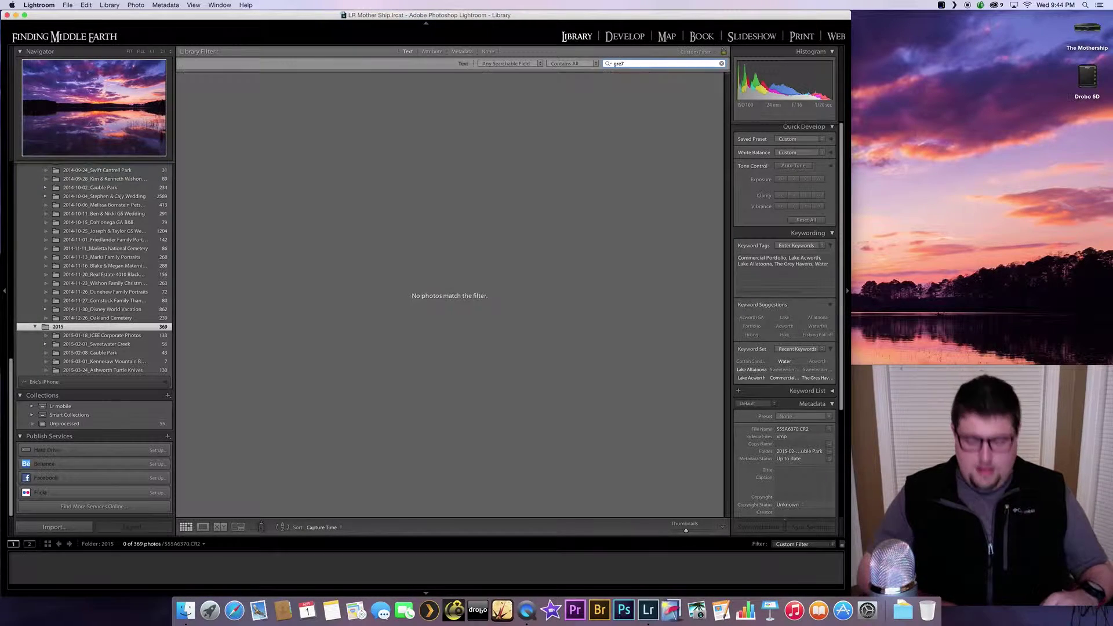
key(BackSpace)
text(y)
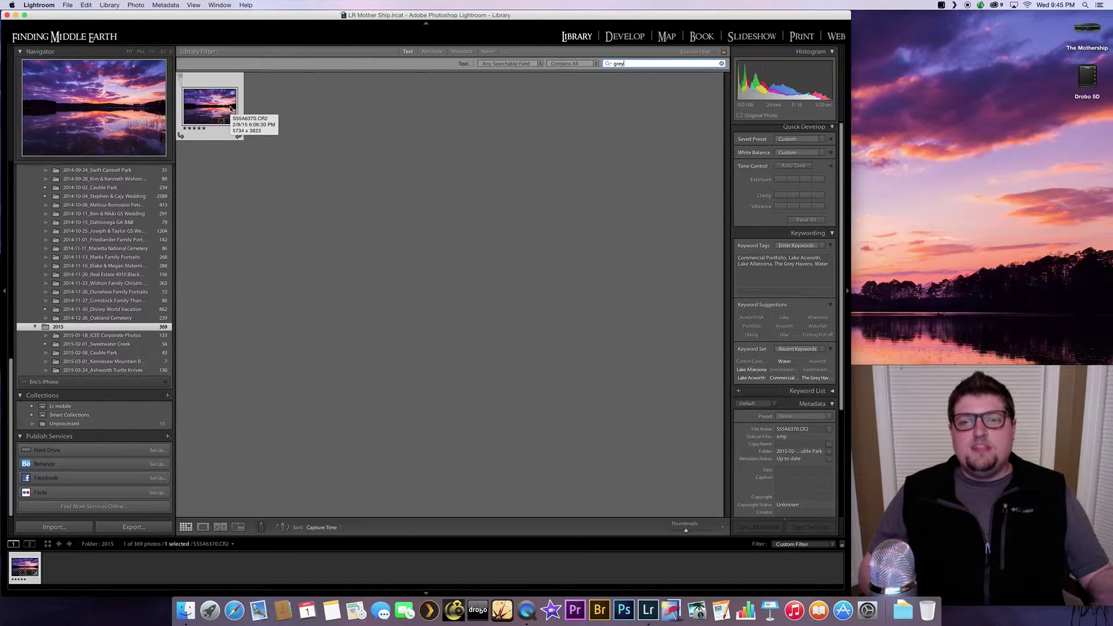
key(BackSpace)
key(BackSpace)
key(BackSpace)
key(BackSpace)
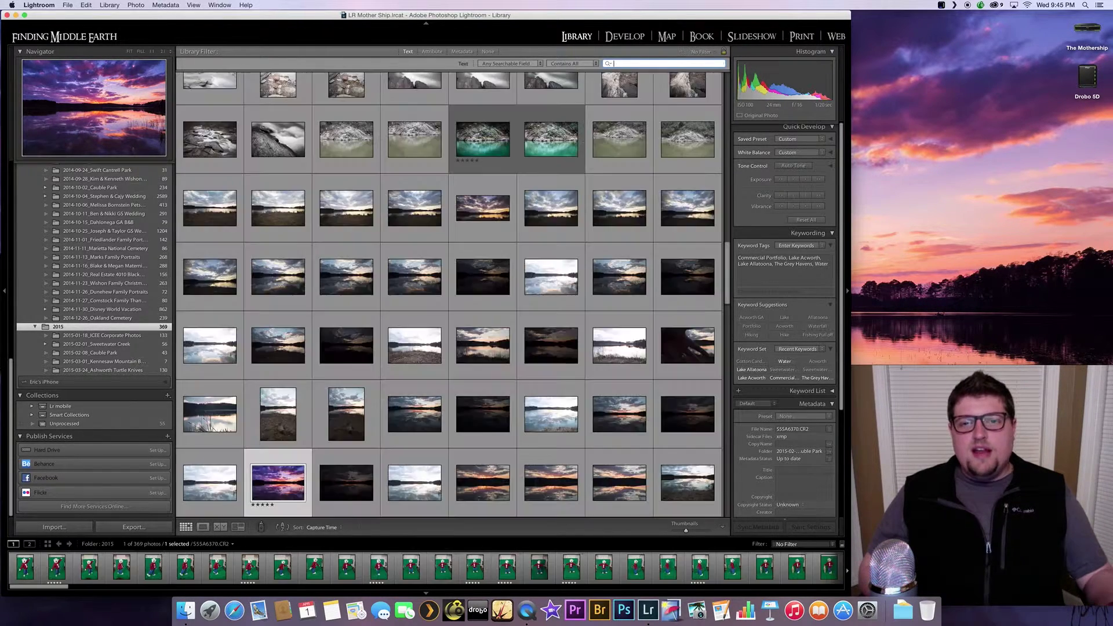
Step: Search the library for 'acworth', matching 43 of 369 photos, then clear the search term
text(acwo)
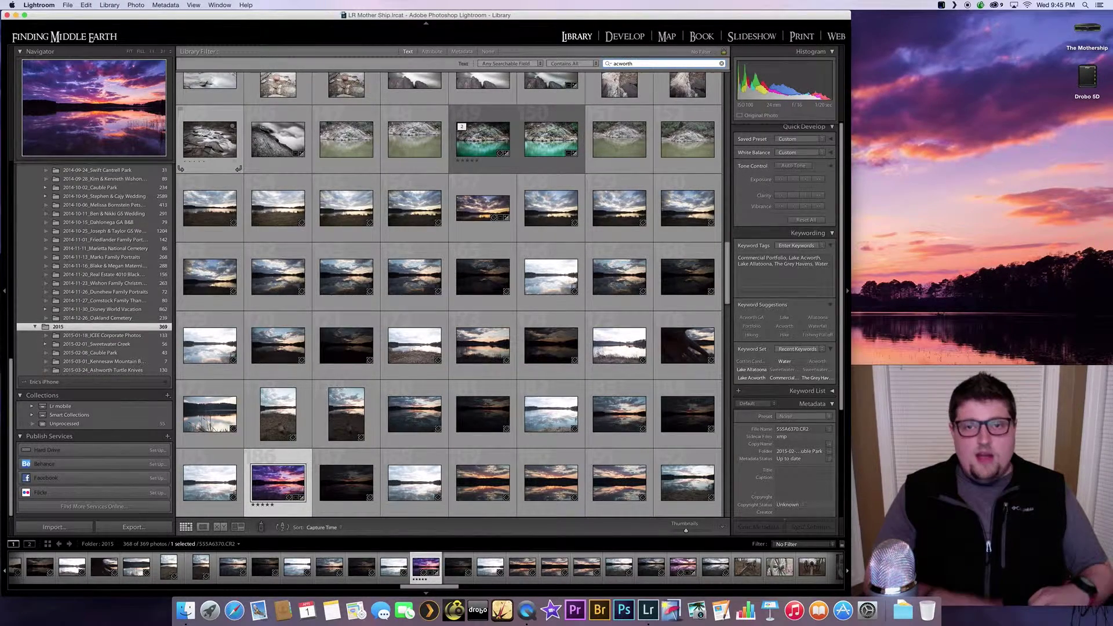
text(rth)
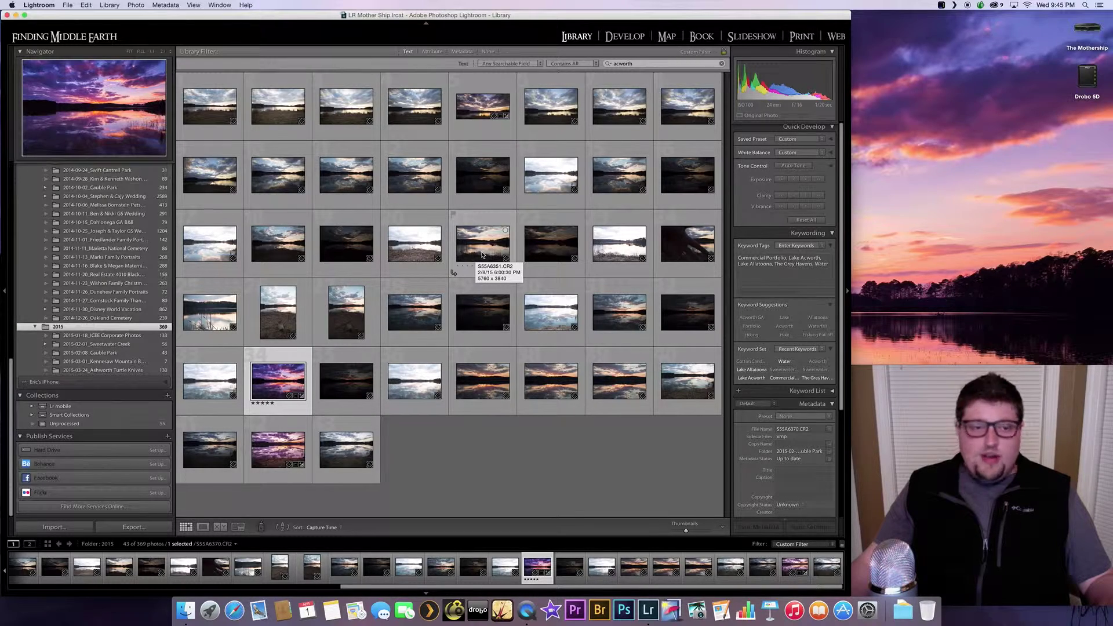
double_click(627, 64)
key(BackSpace)
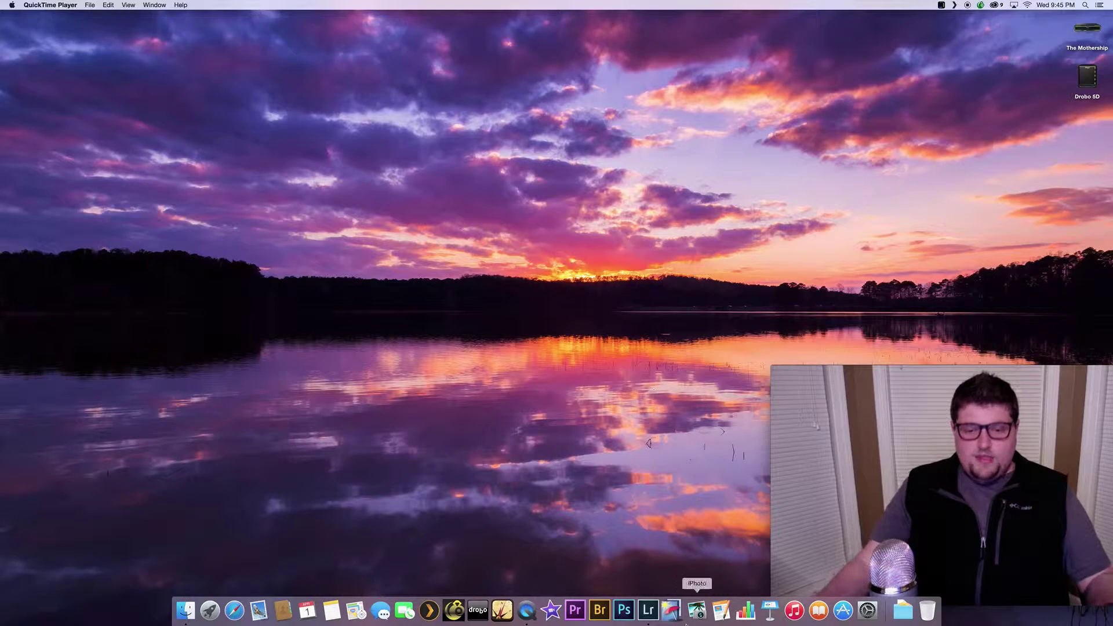
Step: Switch to iPhoto's 48-photo Commercial Portfolio album and bring up its search field with Cmd+F
click(687, 620)
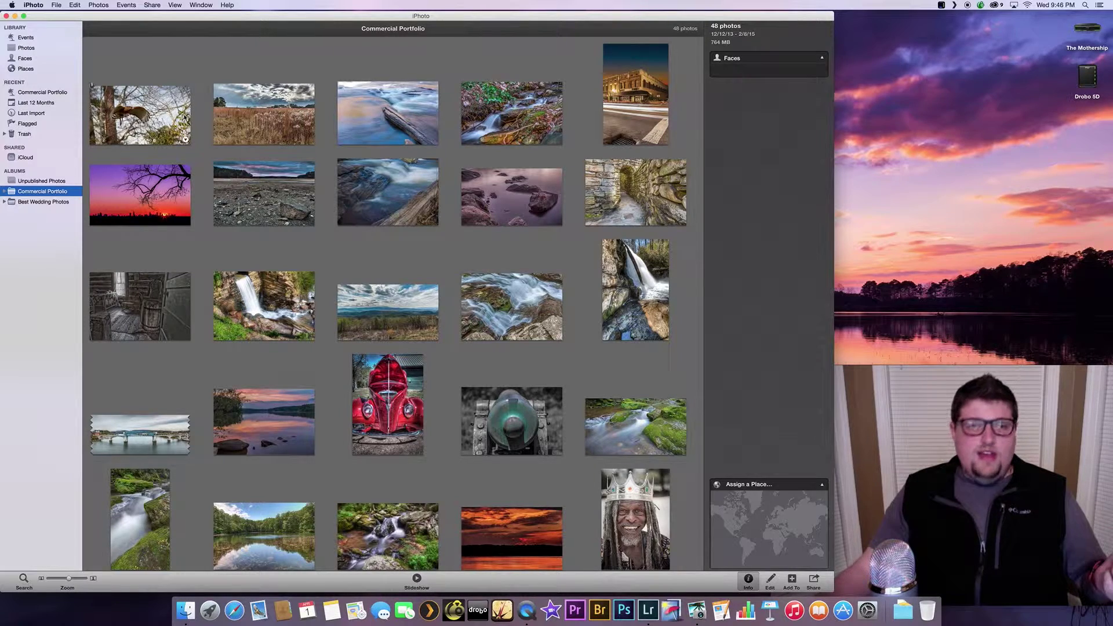
scroll(408, 283, down, 2)
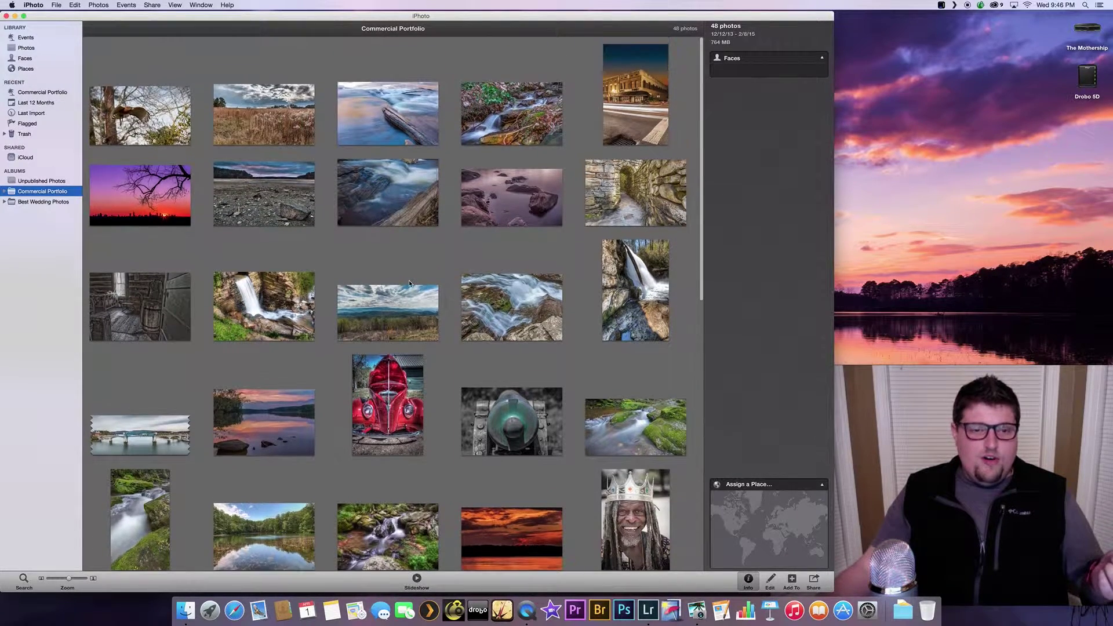
key(super+a)
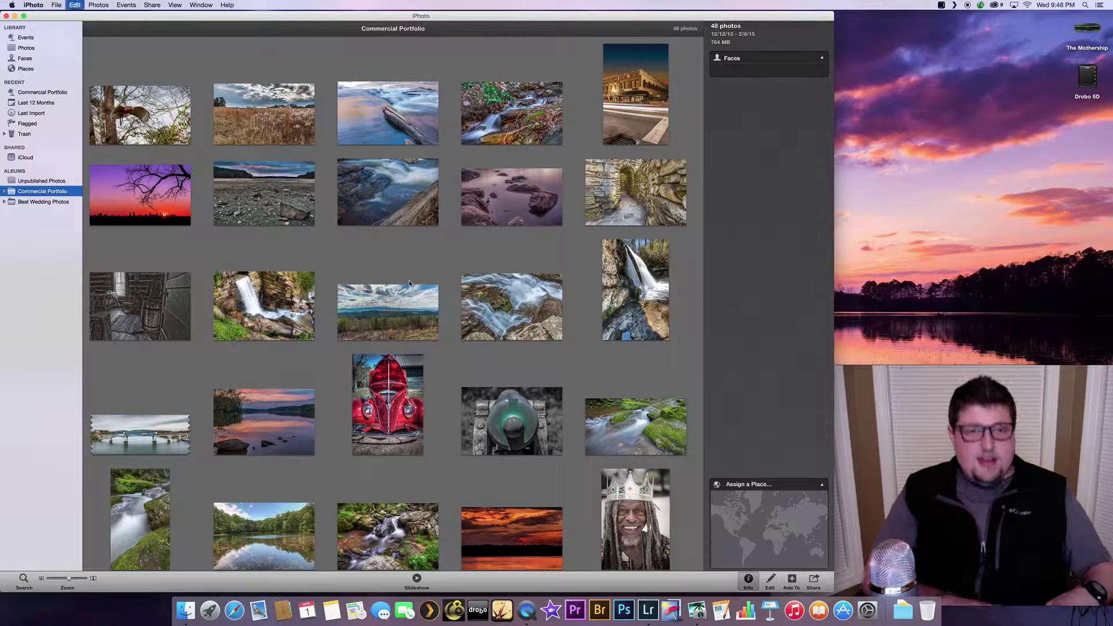
key(super+f)
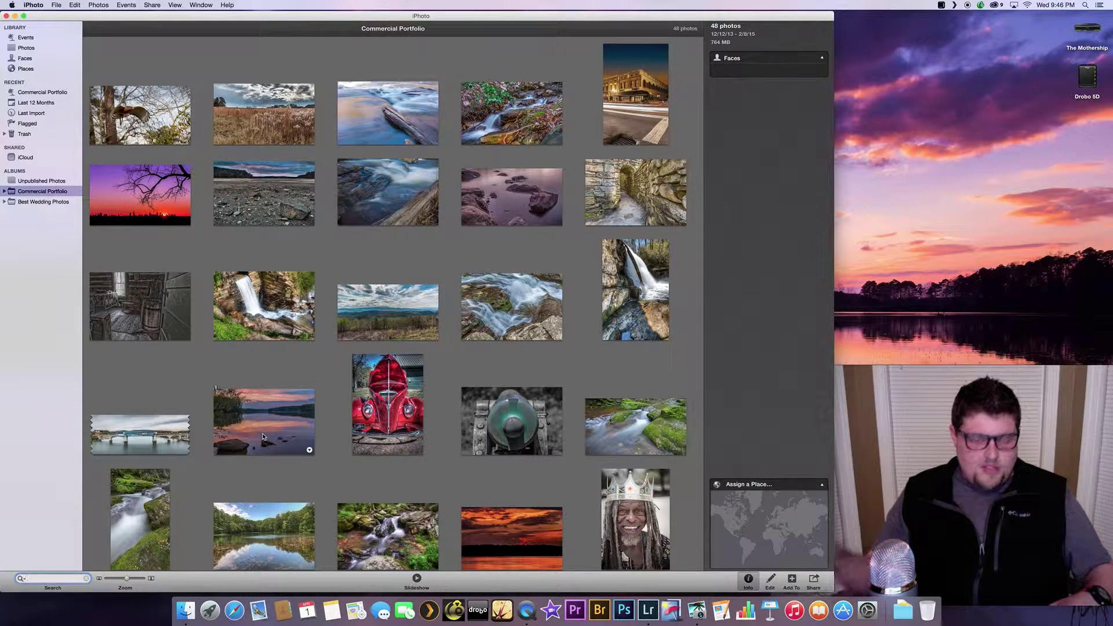
Step: Search the album for 'cotton' and inspect the Aquatic Wasteland and Cotton Candy Sky results
text(cotton)
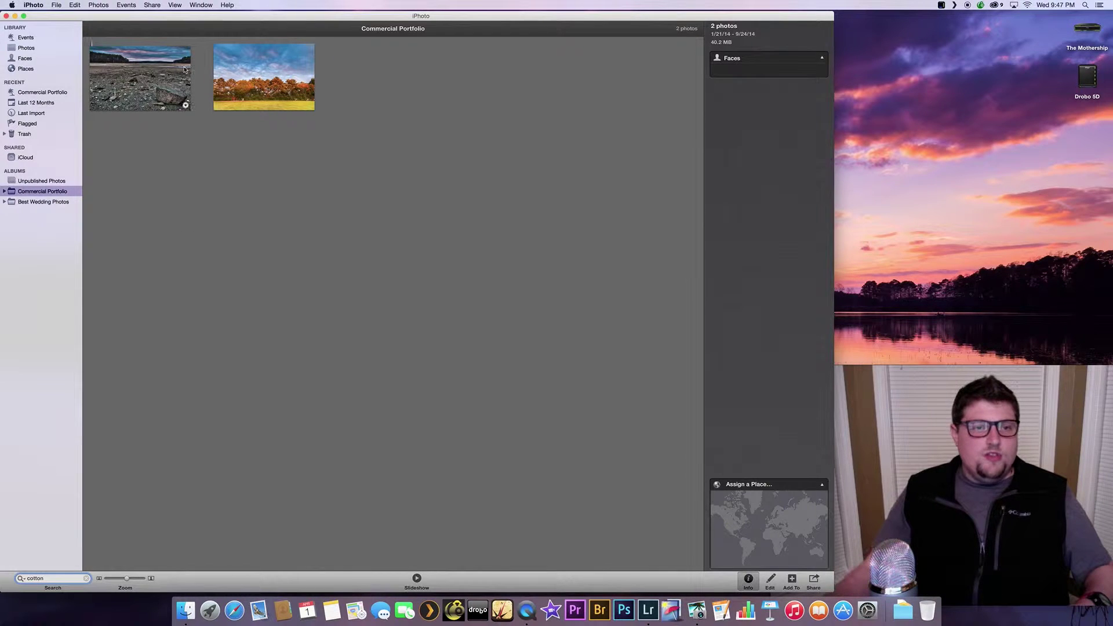
click(139, 64)
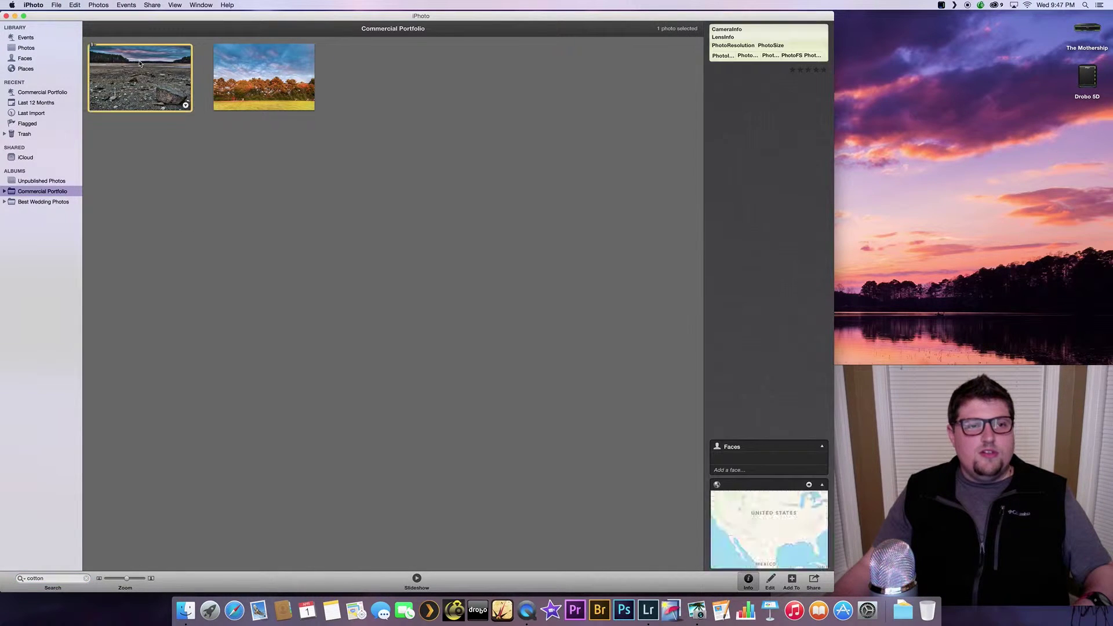
click(245, 77)
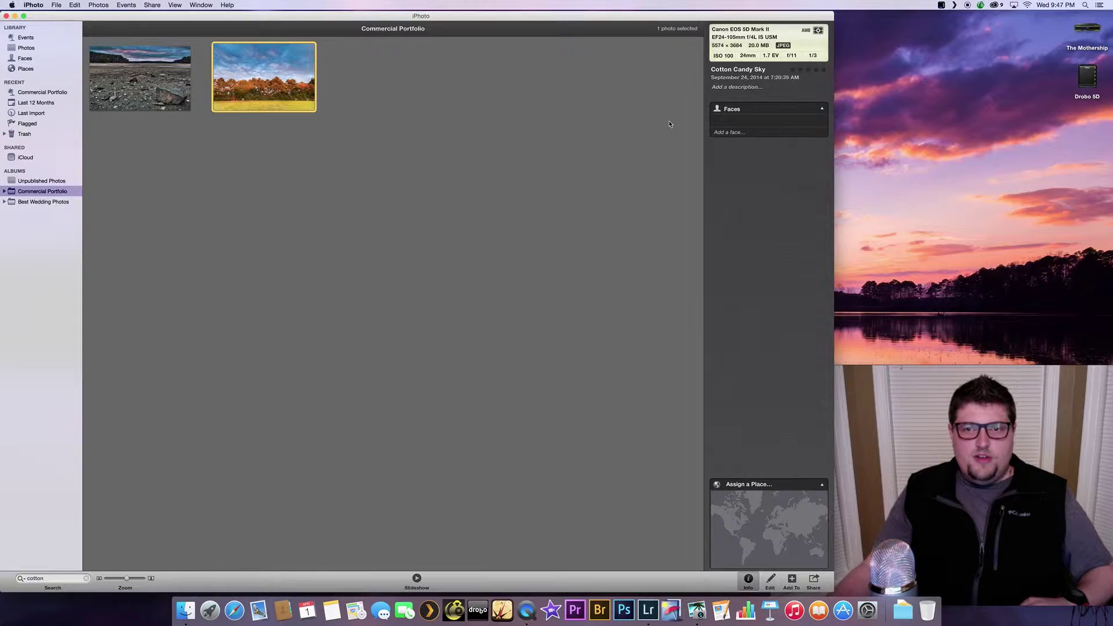
click(715, 70)
key(Return)
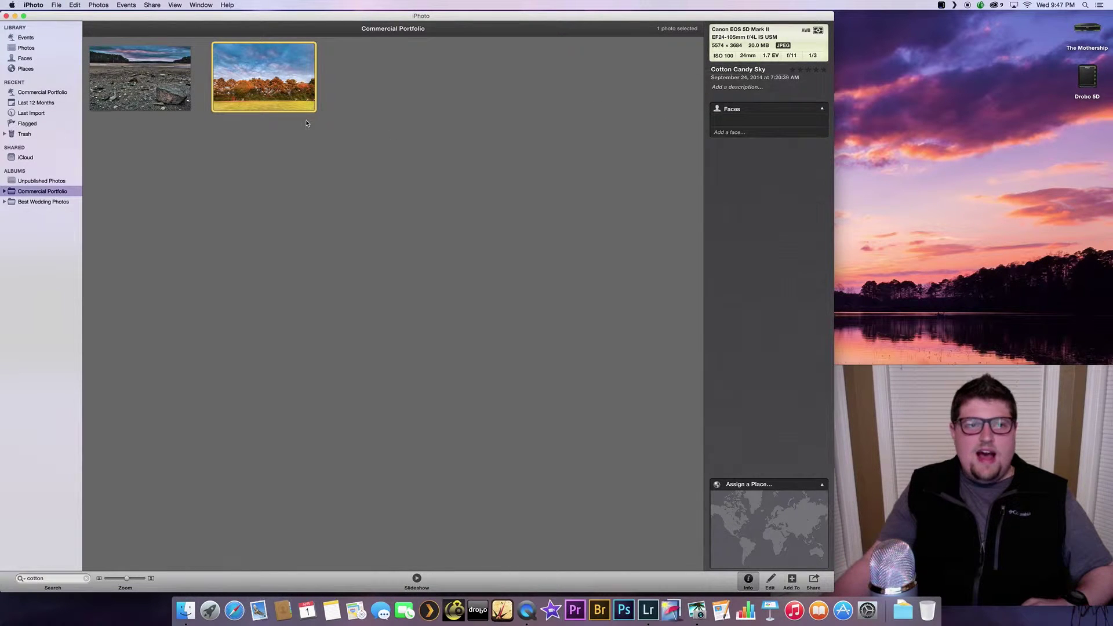
Step: View Cotton Candy Sky full size, return to the grid, and clear the cotton search
click(139, 75)
click(285, 83)
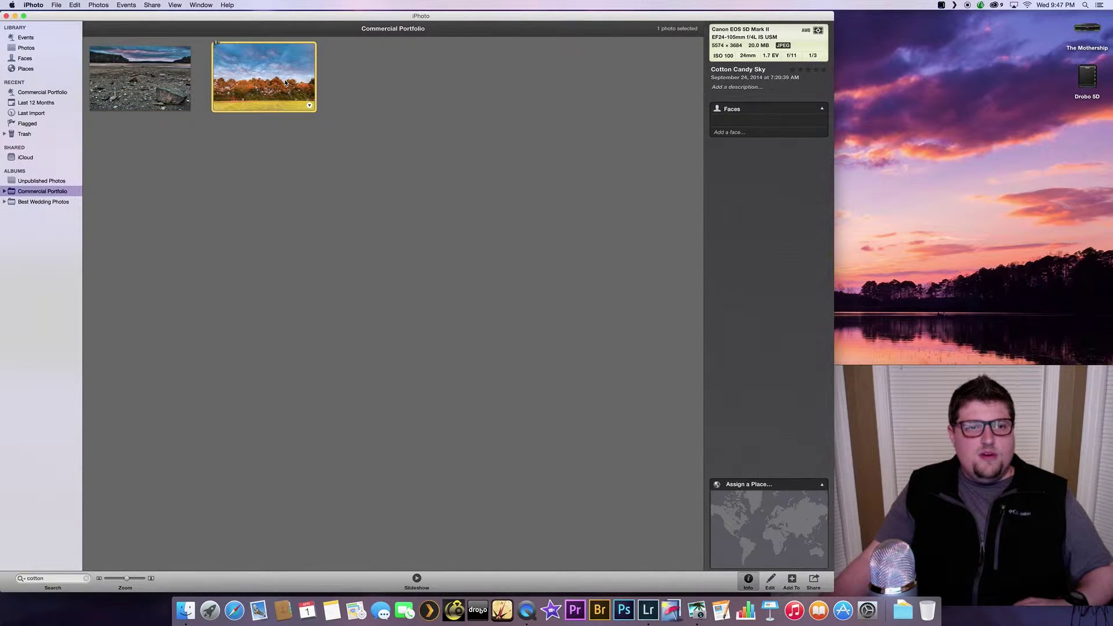
double_click(286, 83)
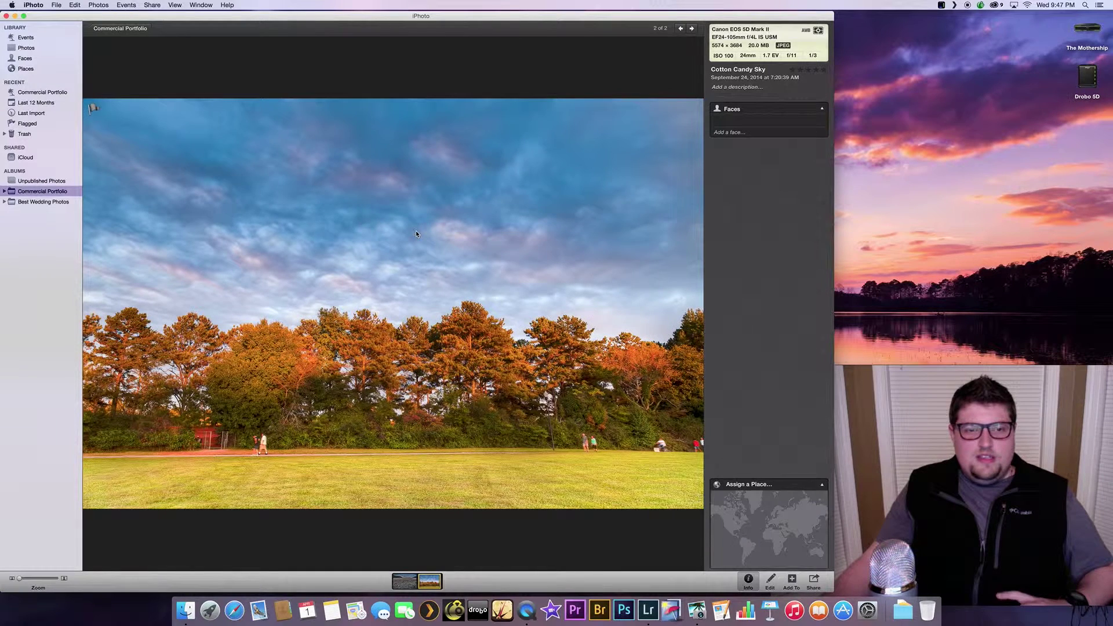
double_click(416, 233)
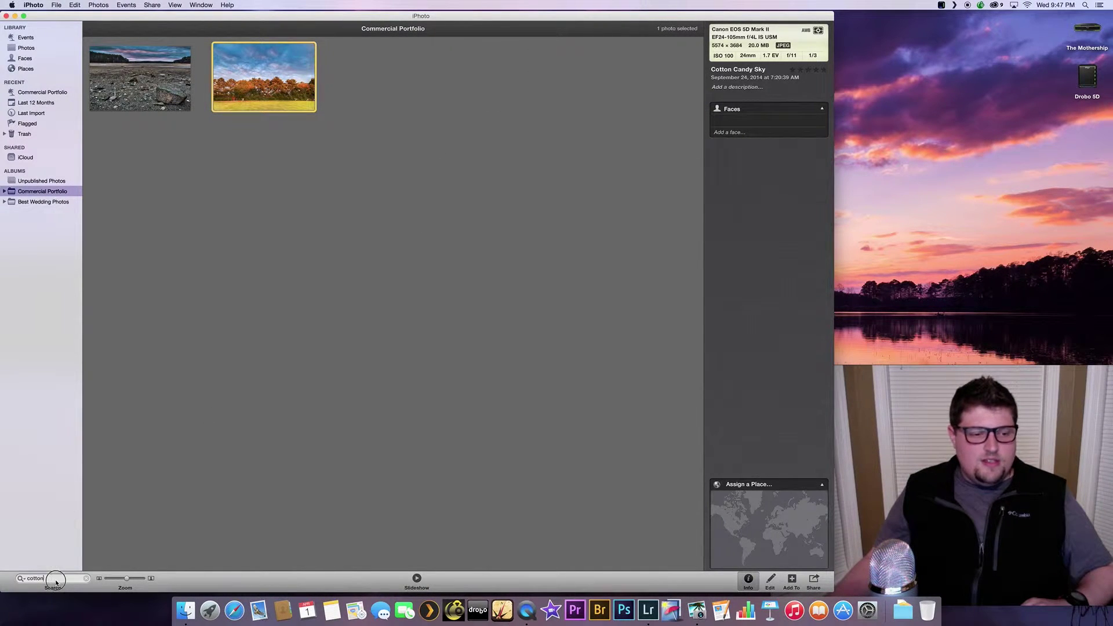
click(86, 578)
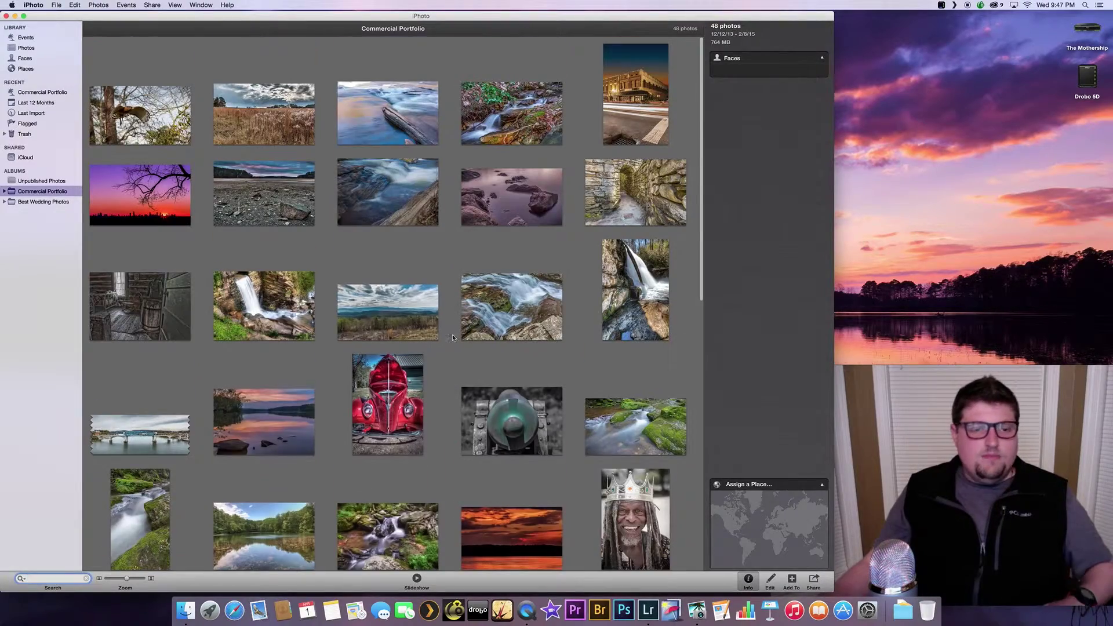
Step: Search Commercial Portfolio for 'grey', correcting a typo, and inspect the single sunset photo result
scroll(454, 337, down, 10)
scroll(454, 334, up, 5)
scroll(454, 332, down, 5)
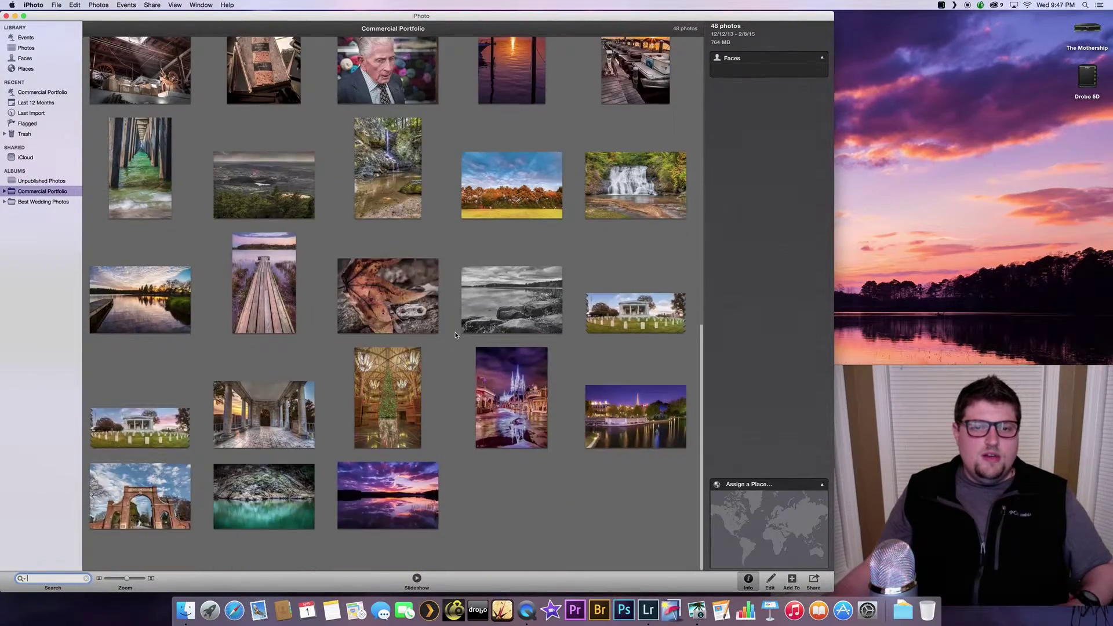
scroll(446, 264, up, 10)
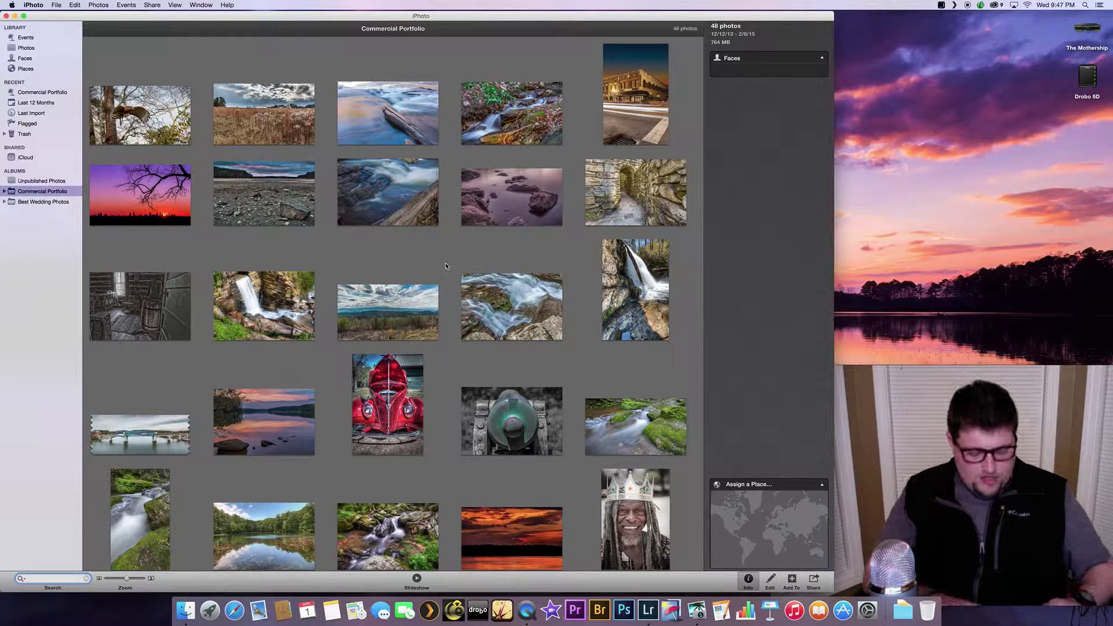
text(grtey)
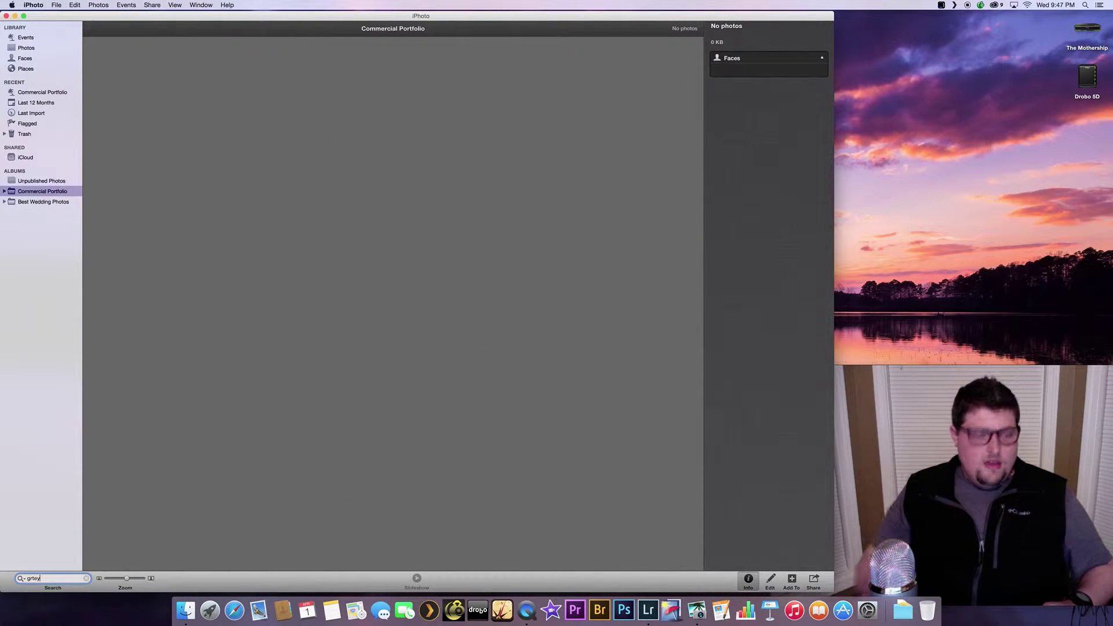
key(BackSpace)
key(BackSpace)
key(BackSpace)
key(BackSpace)
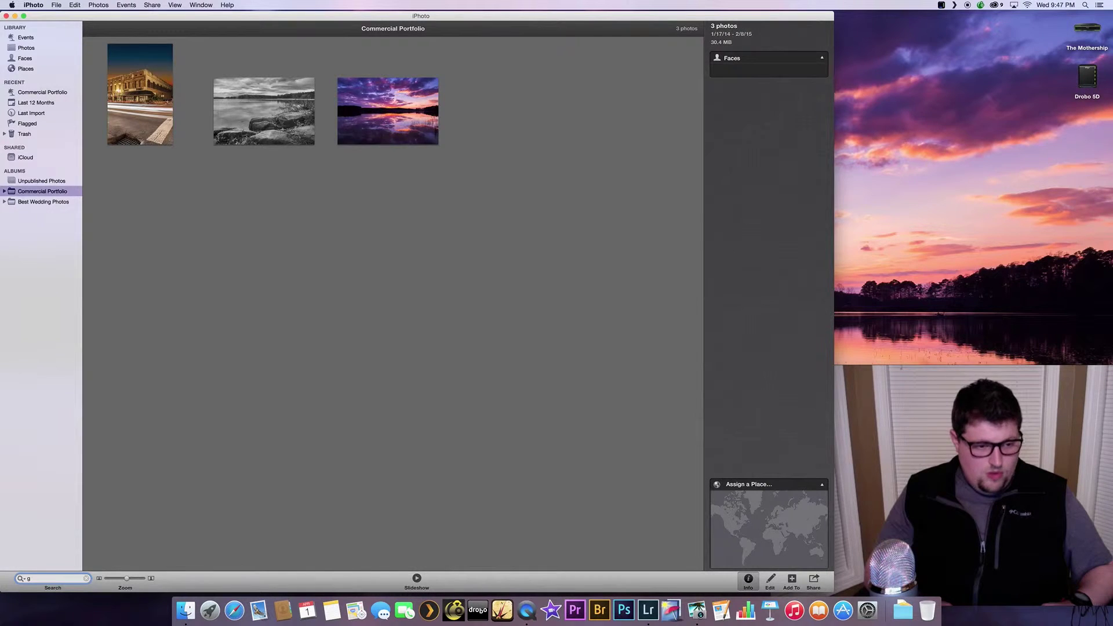
key(BackSpace)
text(grey)
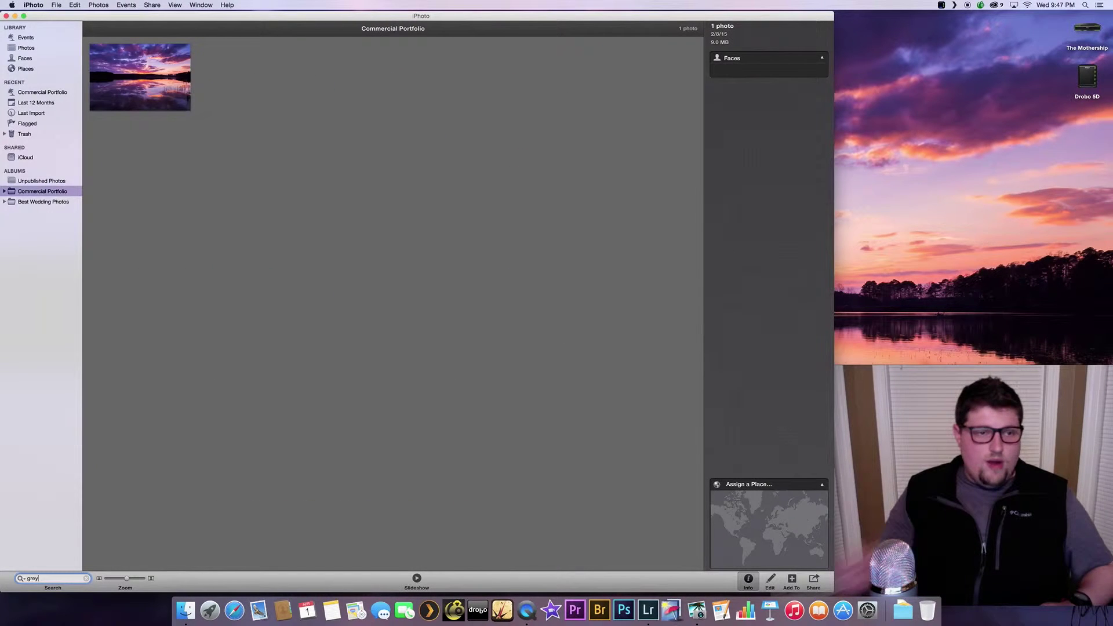
click(150, 67)
click(291, 85)
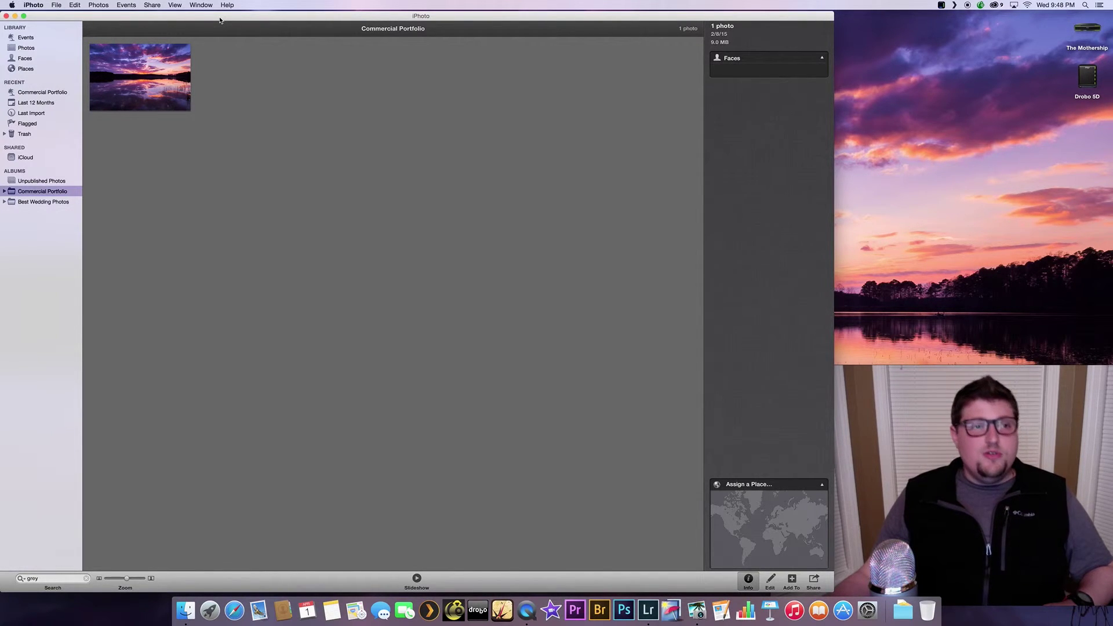
mouse_move(235, 20)
mouse_down()
mouse_move(234, 39)
mouse_move(235, 19)
mouse_up()
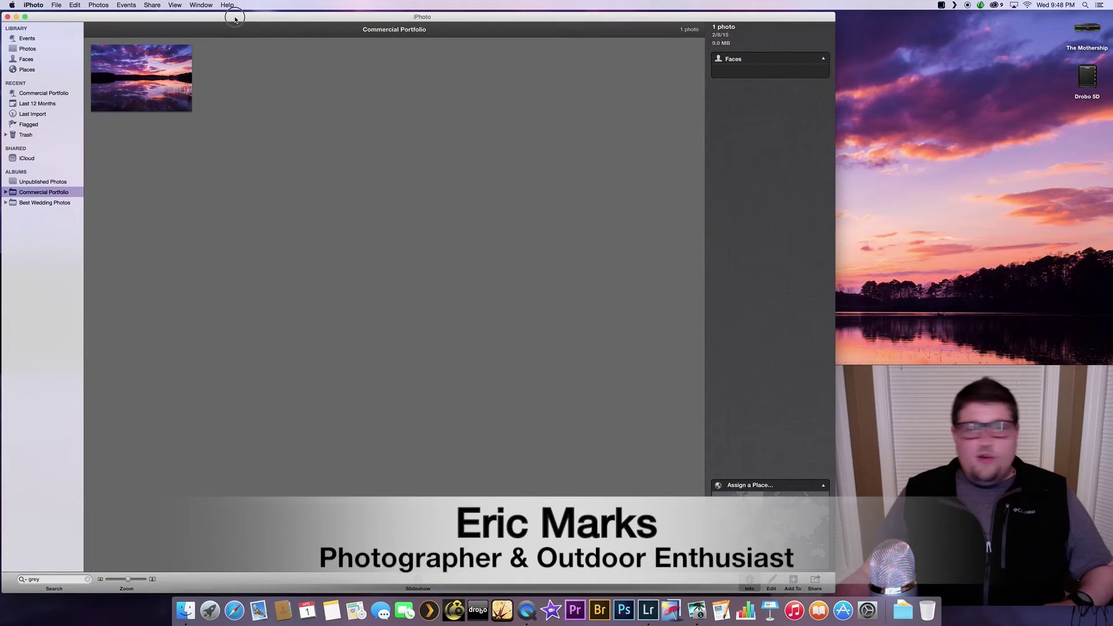